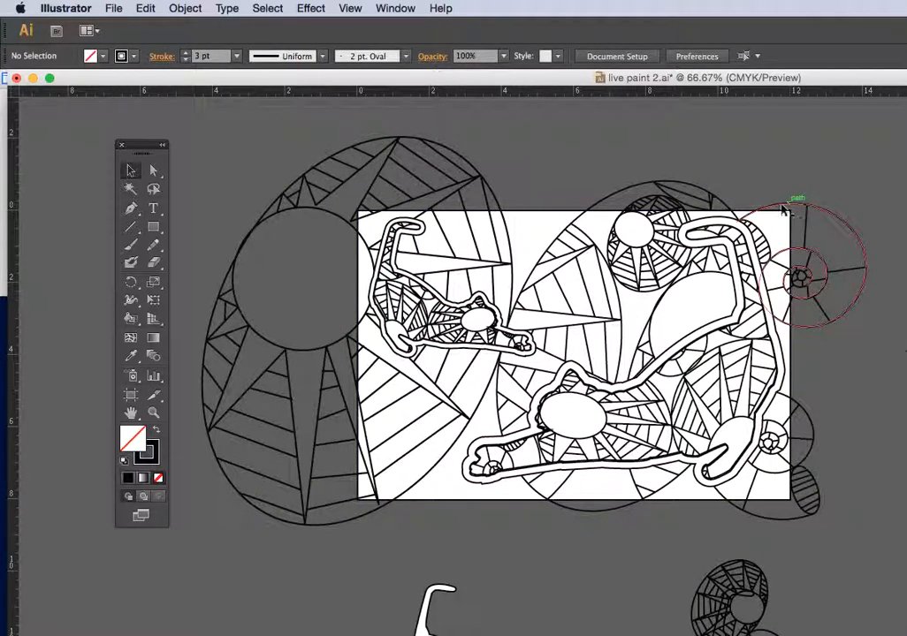
# - Convert the large web-patterned oval group overlapping the artboard and the small cat into a Live Paint group
pyautogui.click(424, 159)
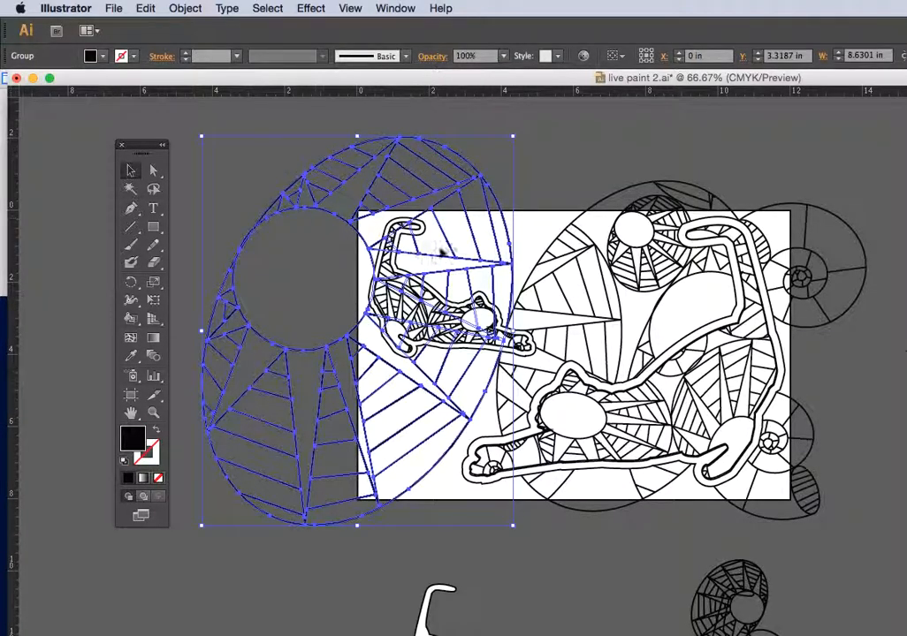
pyautogui.click(186, 10)
pyautogui.moveTo(311, 364)
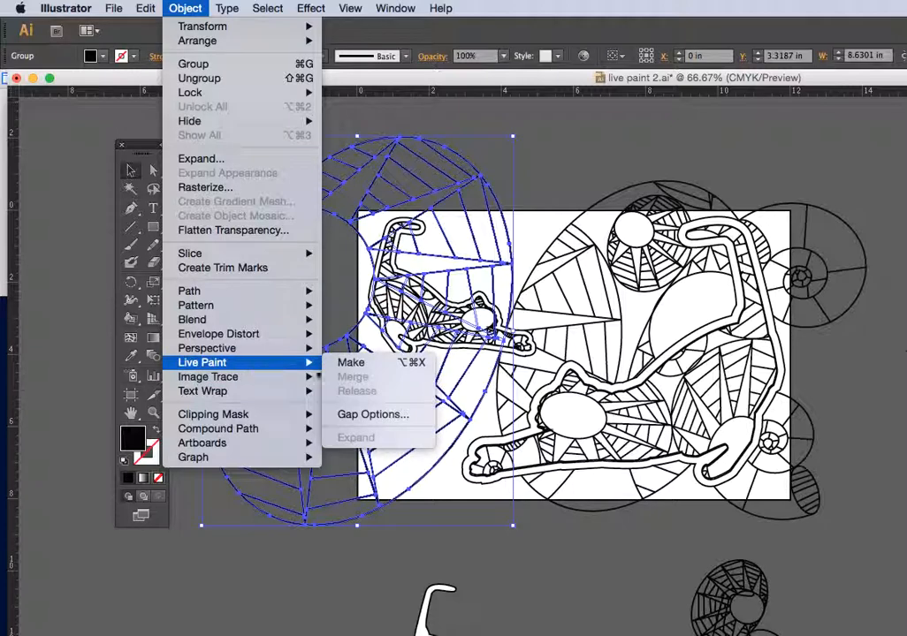
pyautogui.click(351, 363)
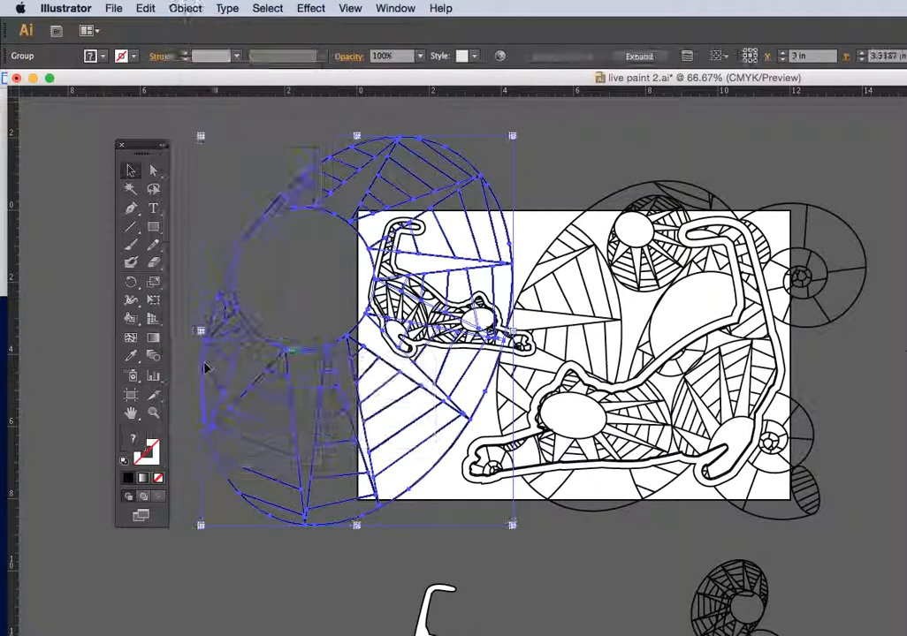
# - Set the fill to near-black #0C0101 and paint the Live Paint region beside the small cat's raised tail
pyautogui.doubleClick(144, 441)
pyautogui.click(681, 494)
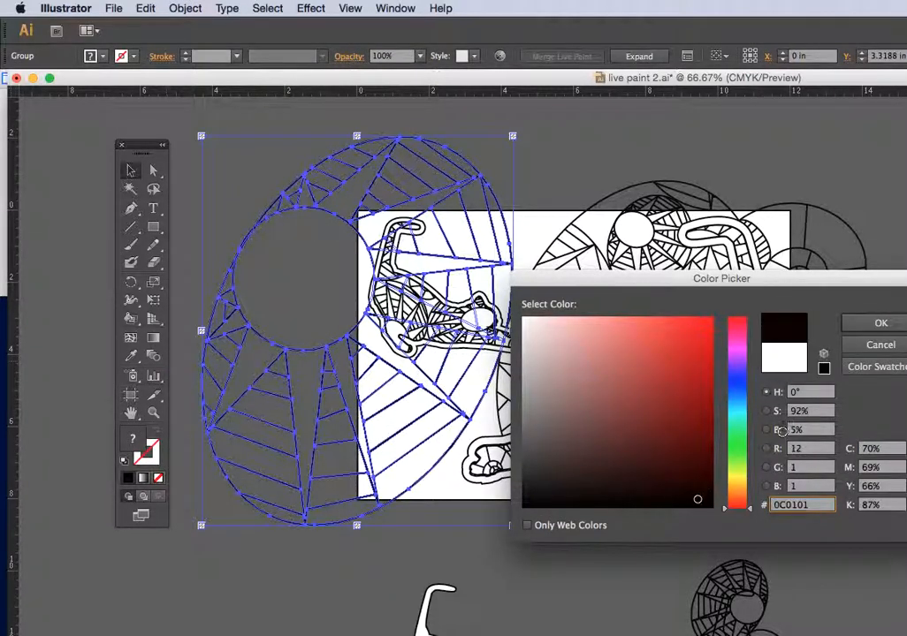
pyautogui.click(866, 325)
pyautogui.moveTo(130, 318); pyautogui.dragTo(203, 334)
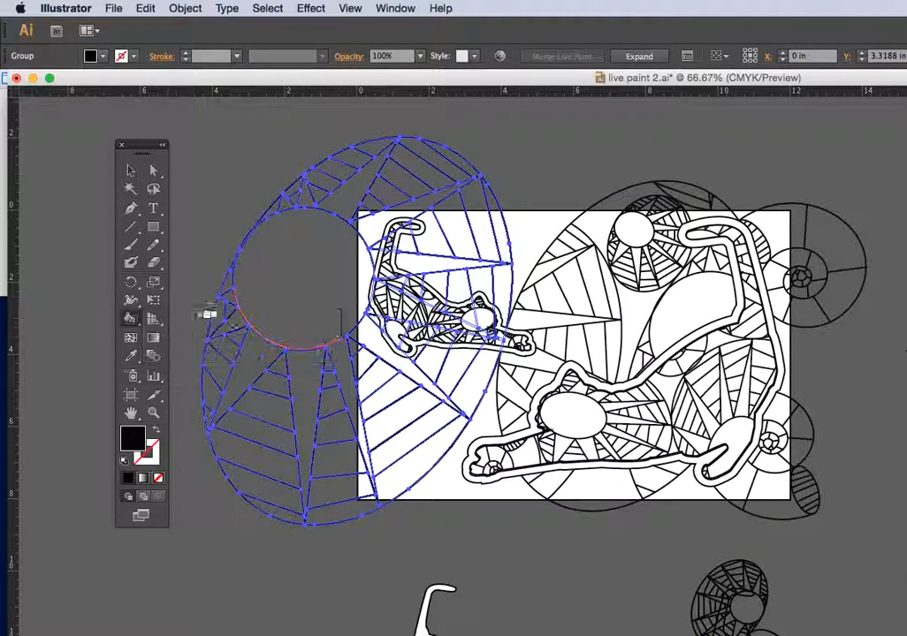
pyautogui.click(427, 234)
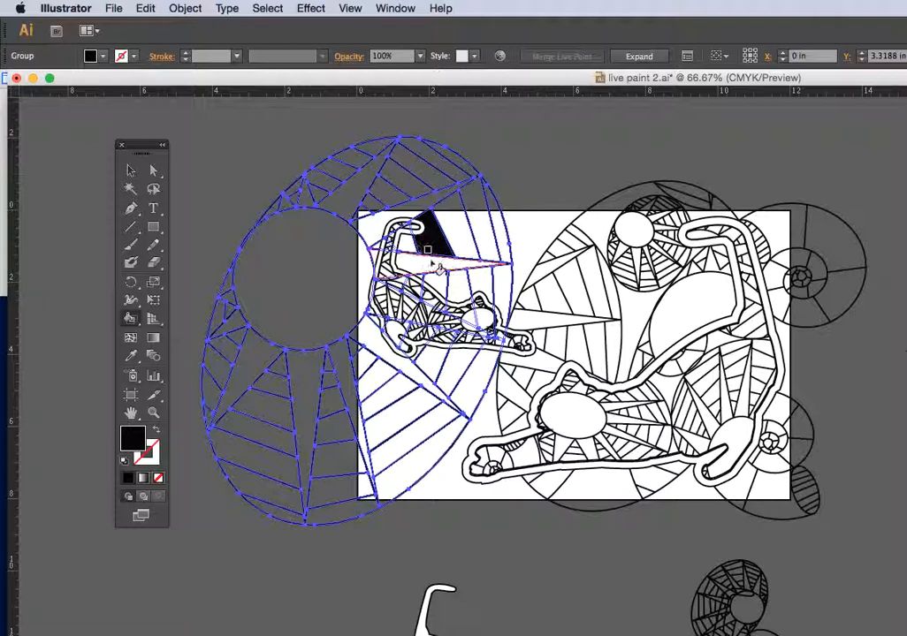
# - Undo the black Live Paint fill beside the small cat's tail
pyautogui.click(145, 9)
pyautogui.click(154, 27)
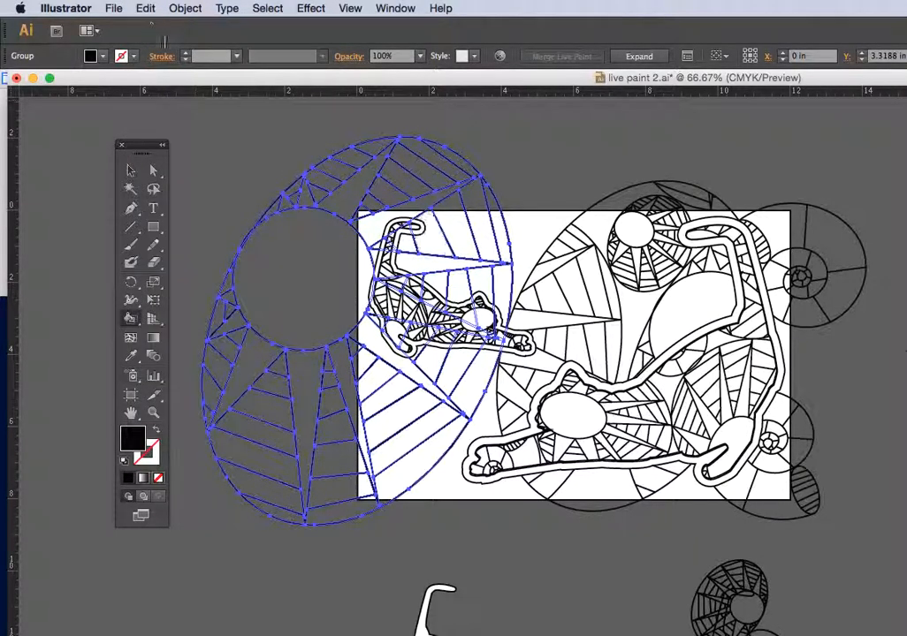
pyautogui.click(148, 9)
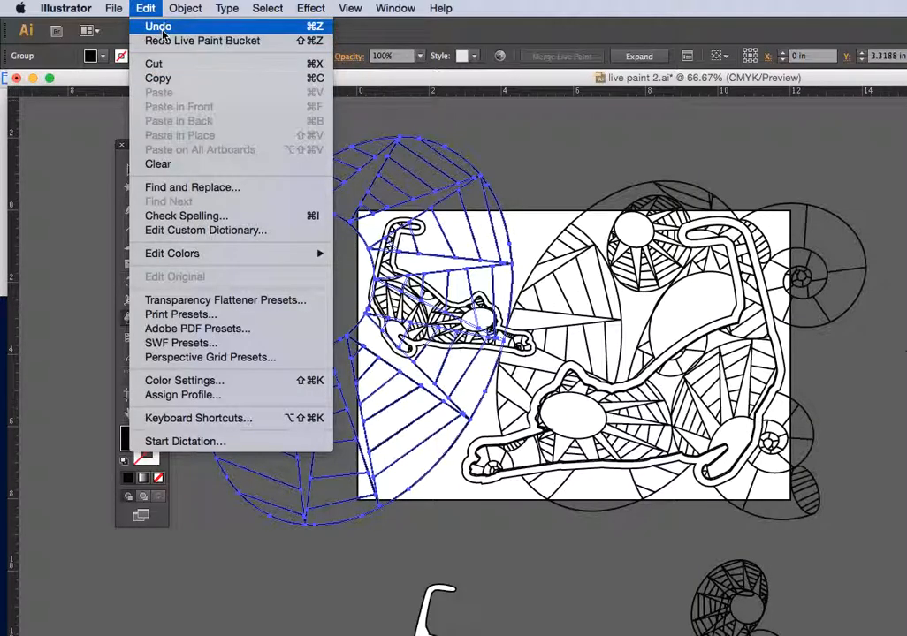
pyautogui.click(161, 27)
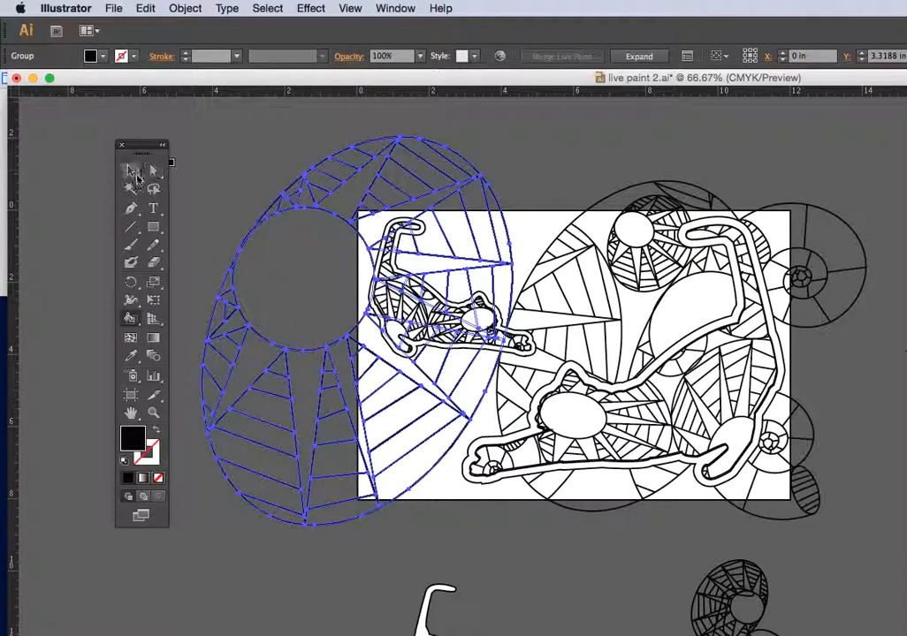
# - Select the small patterned cat group, check which Live Paint commands are available for it, and deselect it
pyautogui.click(130, 170)
pyautogui.click(484, 327)
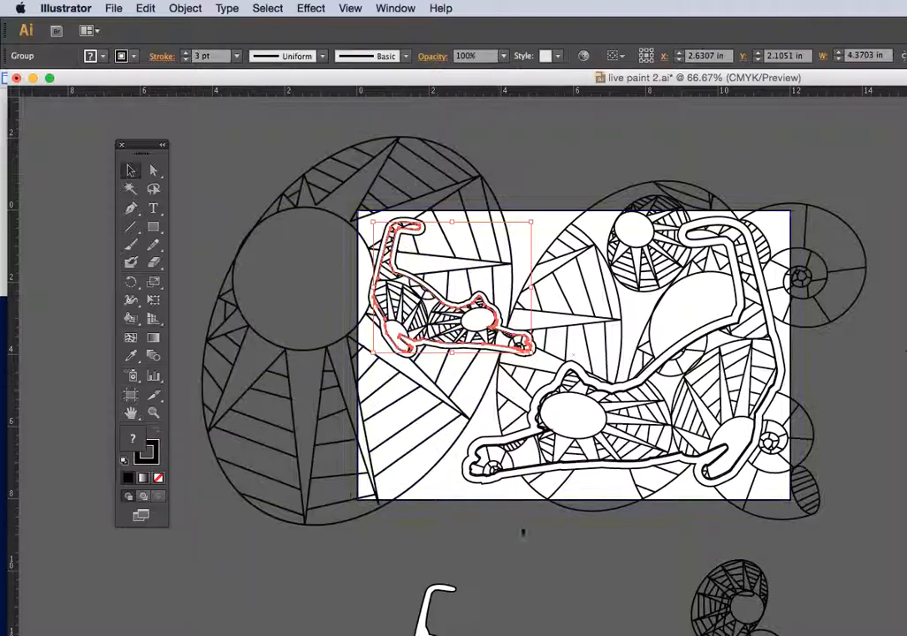
pyautogui.click(518, 522)
pyautogui.click(430, 316)
pyautogui.click(183, 8)
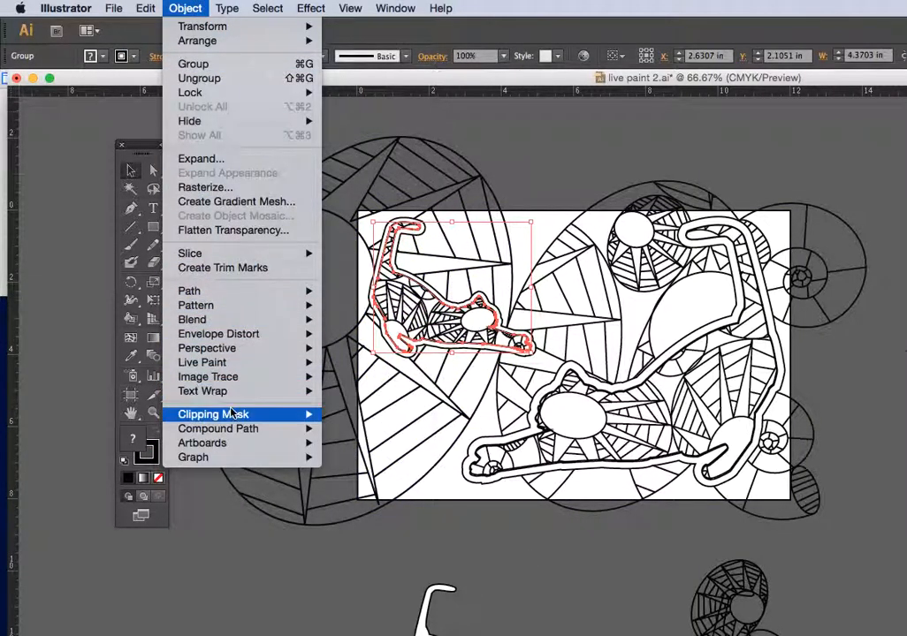
pyautogui.moveTo(306, 414)
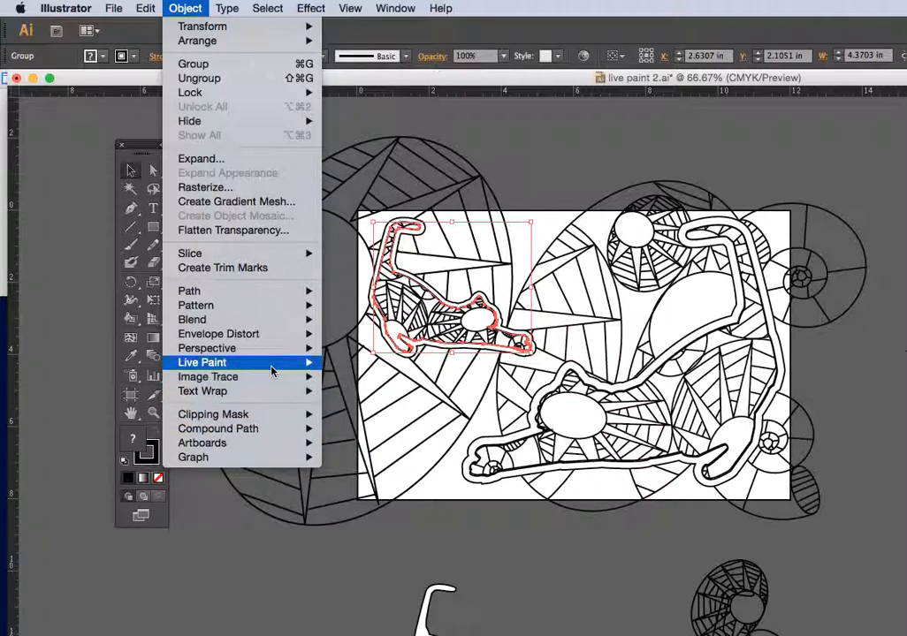
pyautogui.moveTo(315, 371)
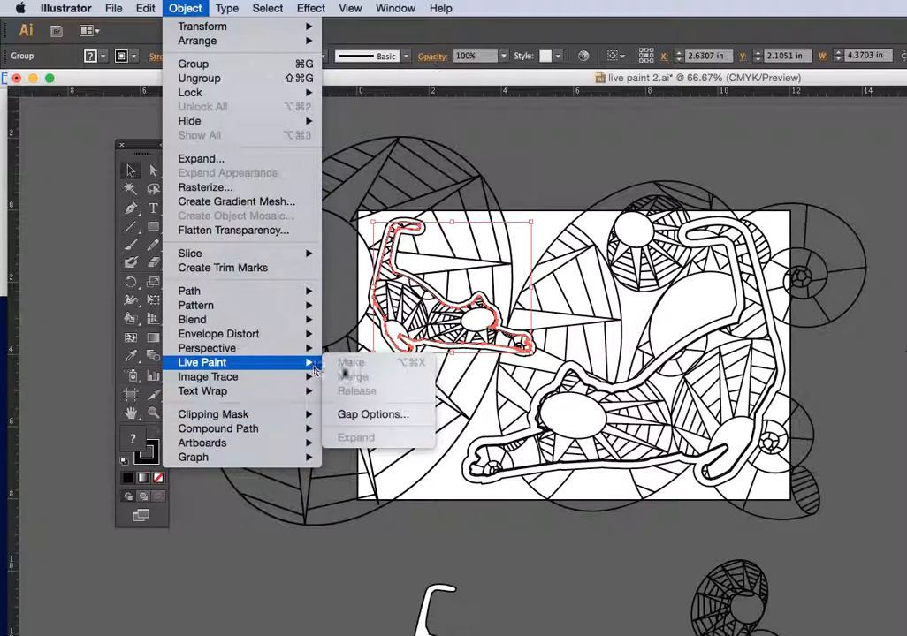
pyautogui.click(475, 525)
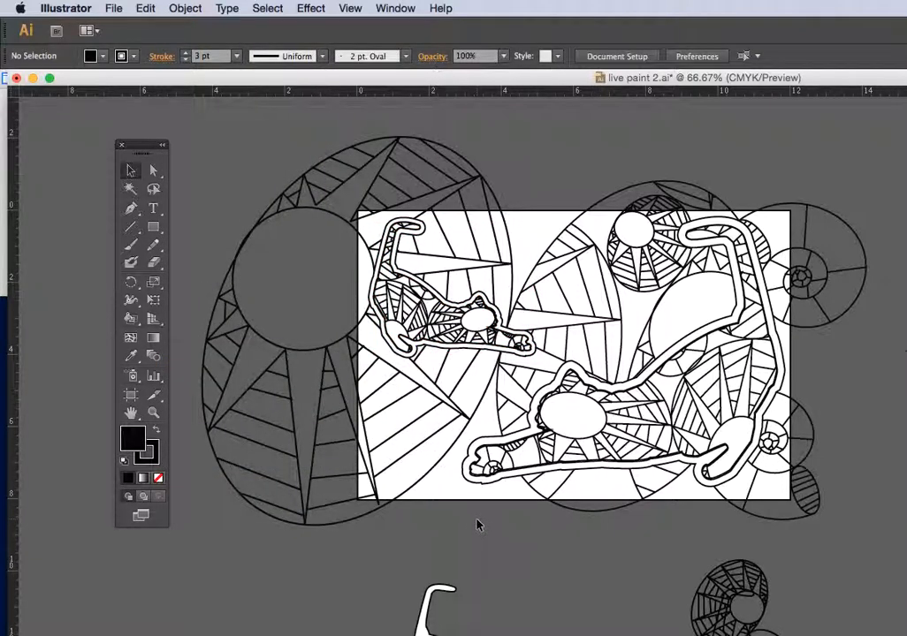
# - Move the black border rectangle around the artboard downward and delete it
pyautogui.click(548, 227)
pyautogui.moveTo(548, 227); pyautogui.dragTo(541, 280)
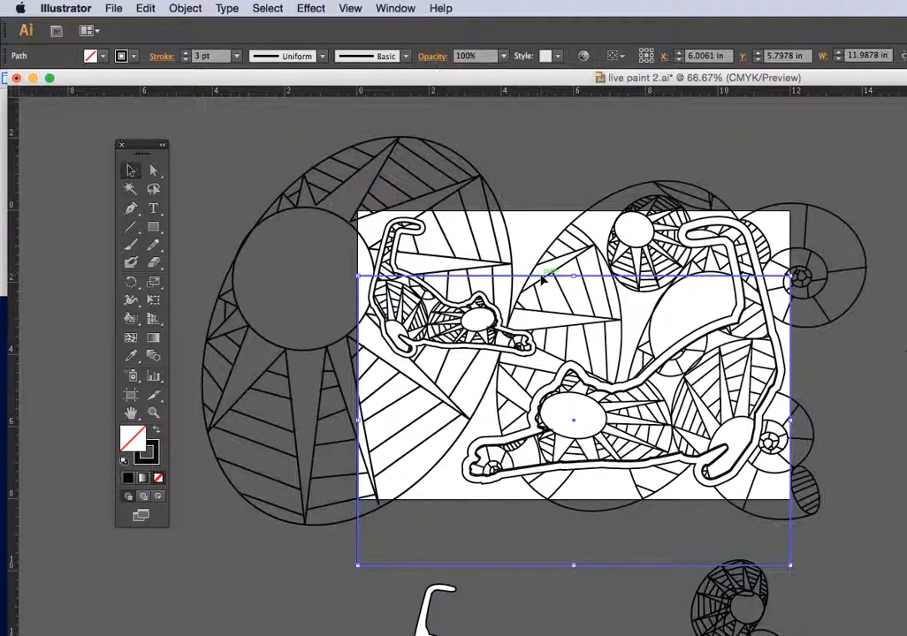
pyautogui.press('Delete')
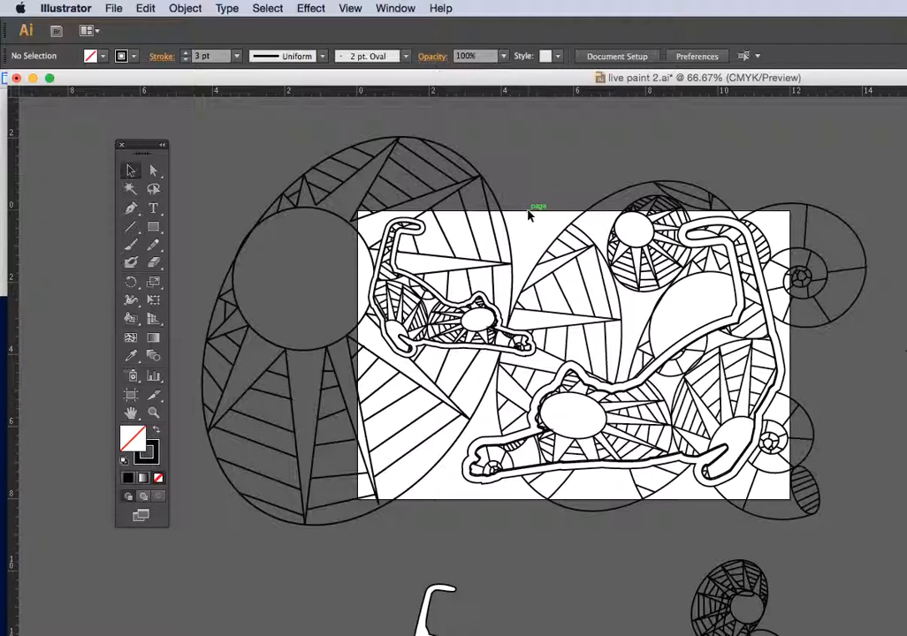
# - Draw an unfilled rectangle with a 3 pt black stroke, about 11.97 by 8.05 in, framing the whole artboard
pyautogui.press('m')
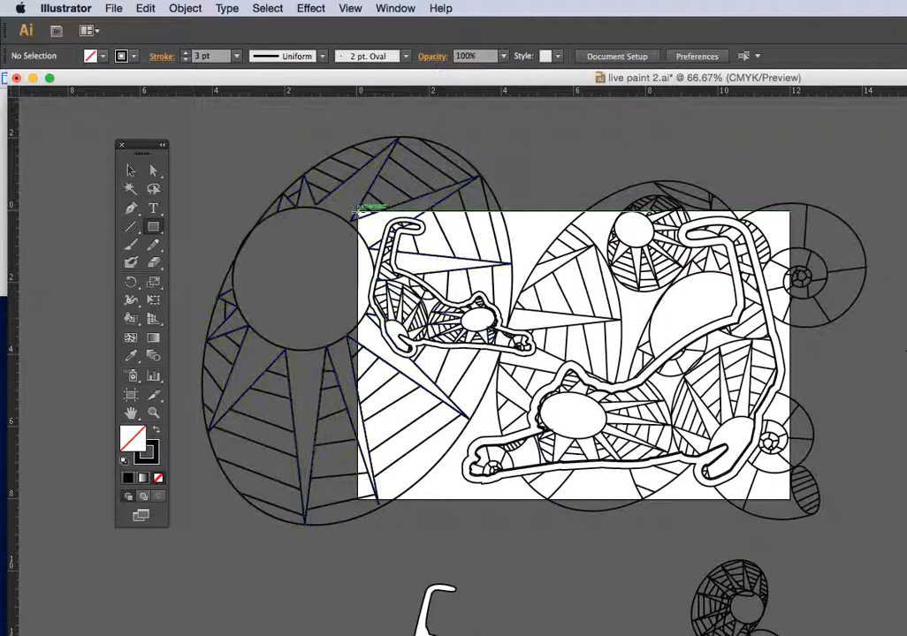
pyautogui.moveTo(358, 211)
pyautogui.mouseDown()
pyautogui.moveTo(749, 449)
pyautogui.moveTo(788, 500)
pyautogui.mouseUp()
pyautogui.click(642, 532)
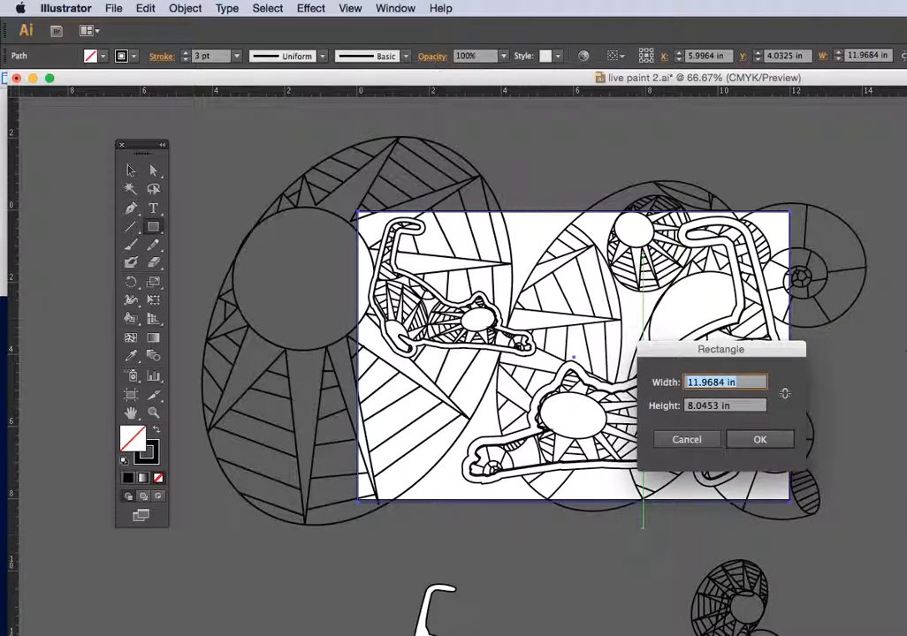
pyautogui.click(693, 439)
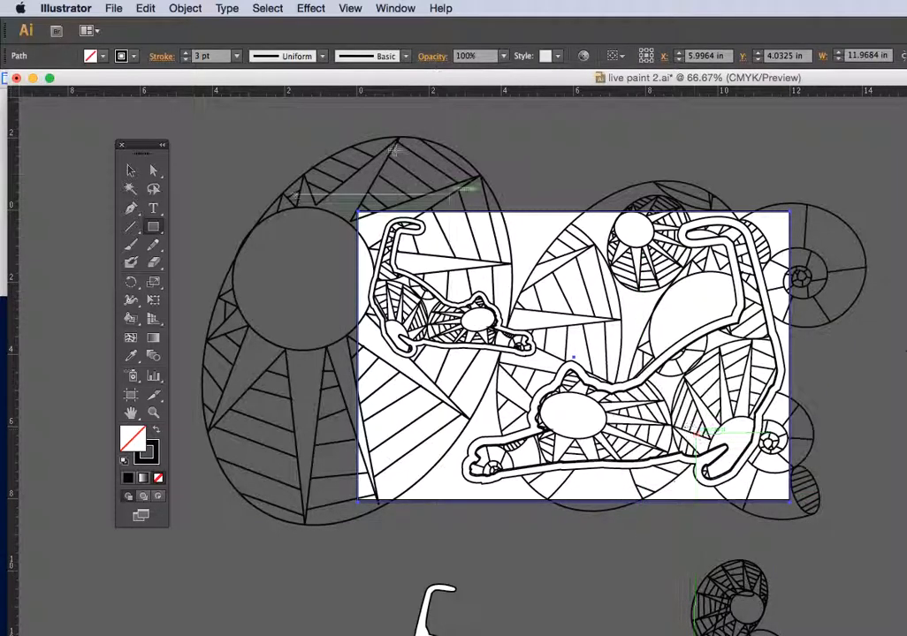
pyautogui.click(105, 8)
pyautogui.click(126, 137)
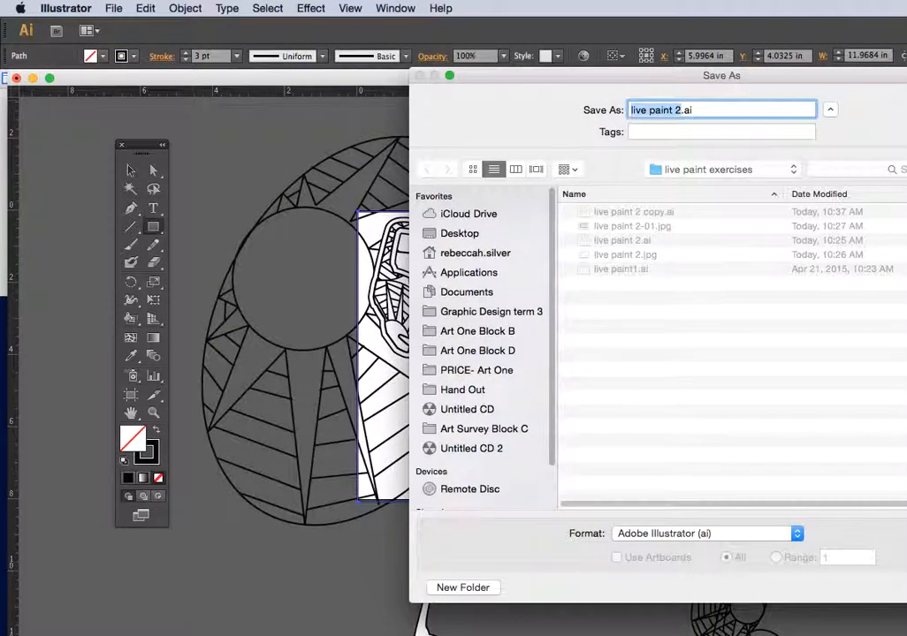
pyautogui.press('Escape')
# - Export all artboards as a JPEG named "live paint_final" in the live paint exercises folder, with Use Artboards enabled
pyautogui.click(113, 8)
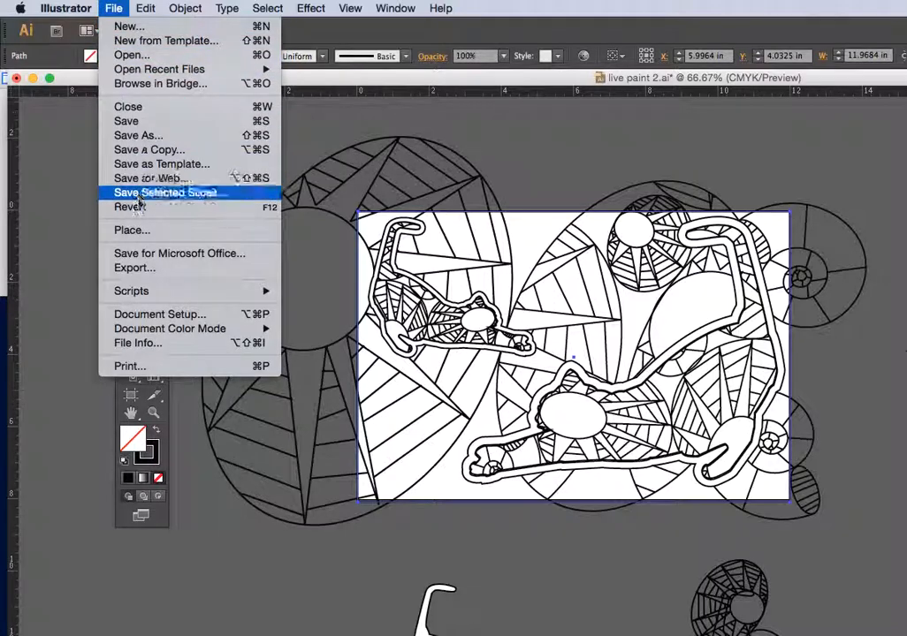
pyautogui.click(135, 267)
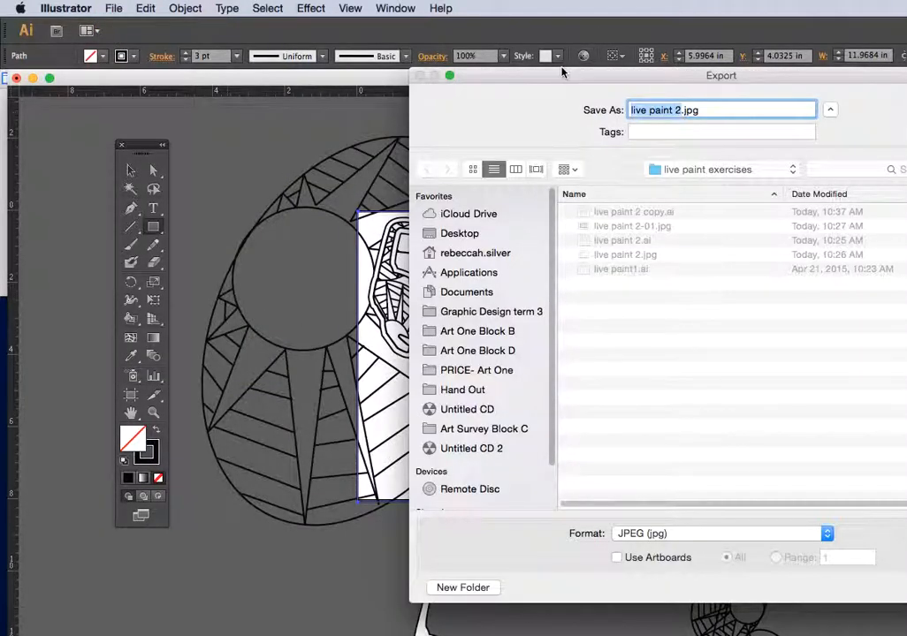
pyautogui.moveTo(563, 76); pyautogui.dragTo(295, 27)
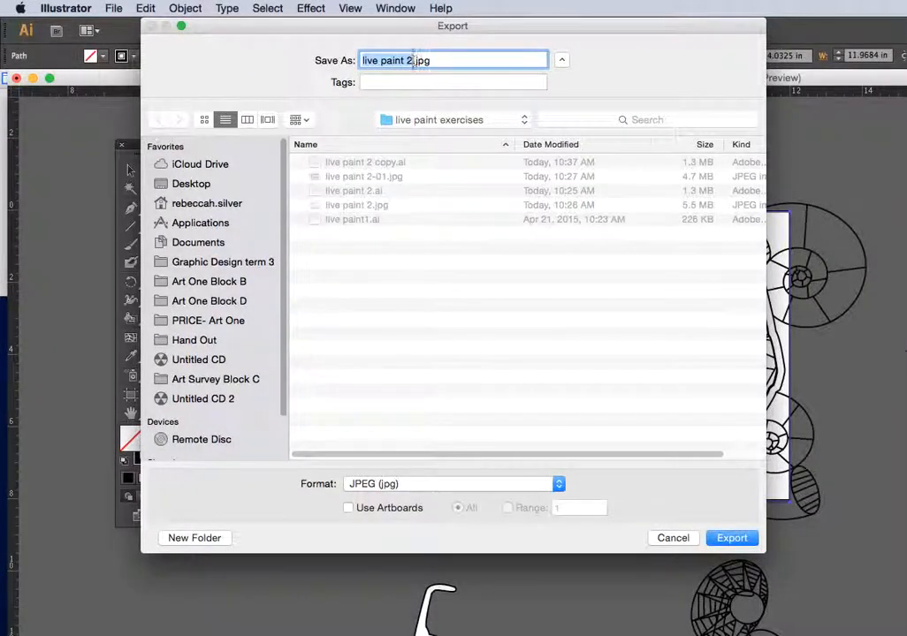
pyautogui.click(410, 60)
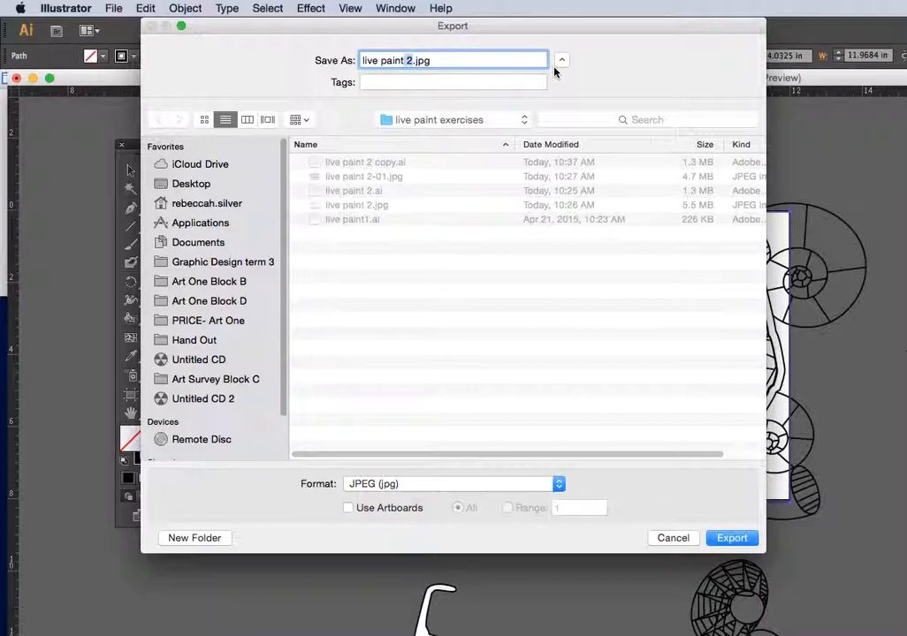
pyautogui.press('BackSpace')
pyautogui.press('BackSpace')
pyautogui.write('_fina')
pyautogui.click(348, 508)
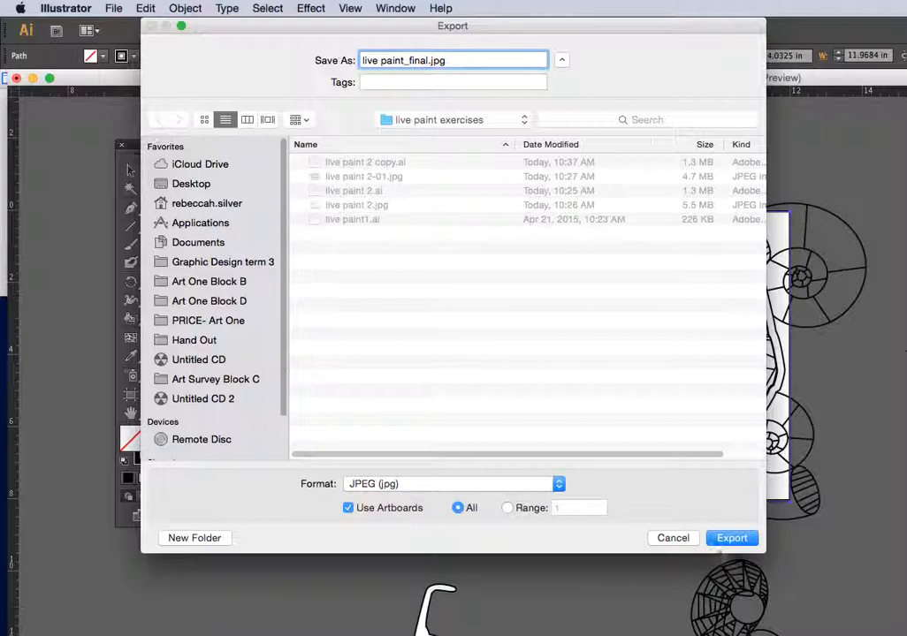
pyautogui.click(732, 538)
# - Set the JPEG colour model to RGB and complete the export
pyautogui.moveTo(743, 276); pyautogui.dragTo(408, 156)
pyautogui.click(408, 198)
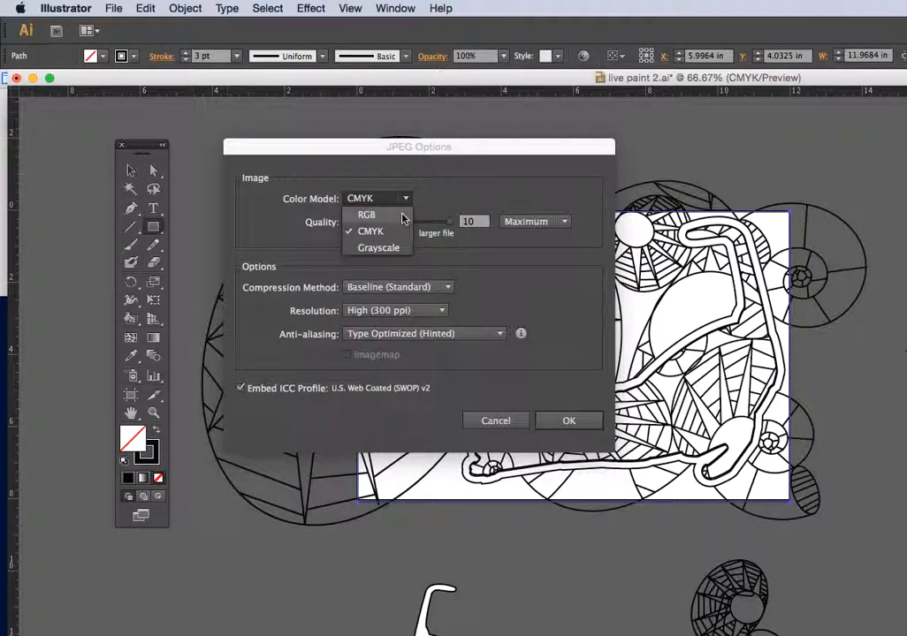
pyautogui.click(370, 210)
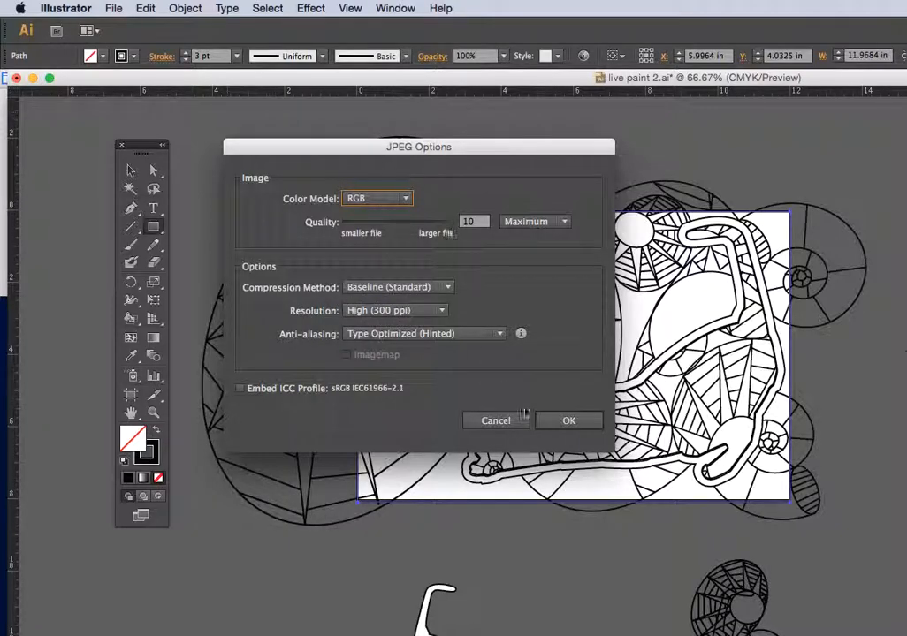
pyautogui.click(589, 426)
pyautogui.moveTo(281, 80); pyautogui.dragTo(311, 280)
pyautogui.click(243, 159)
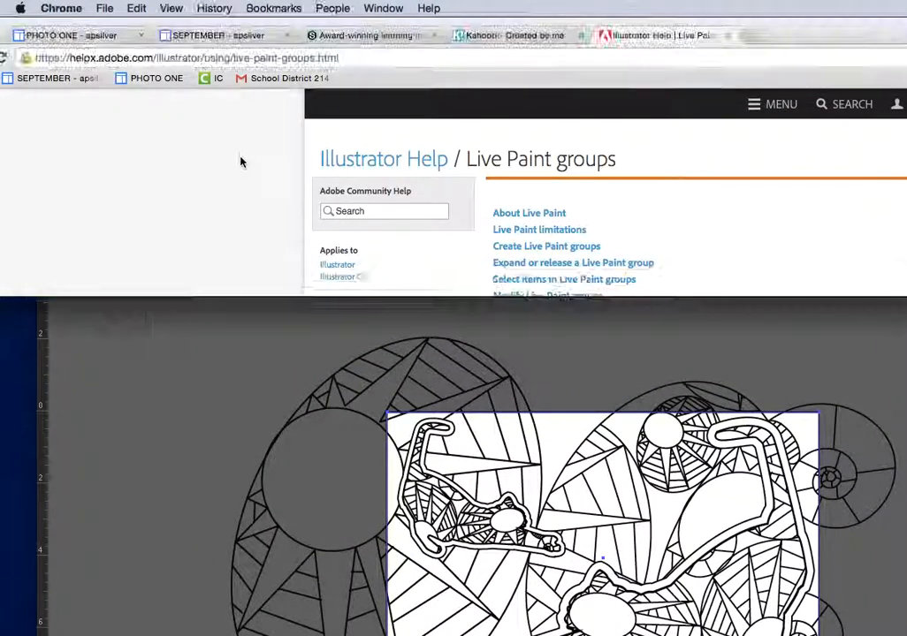
pyautogui.click(255, 449)
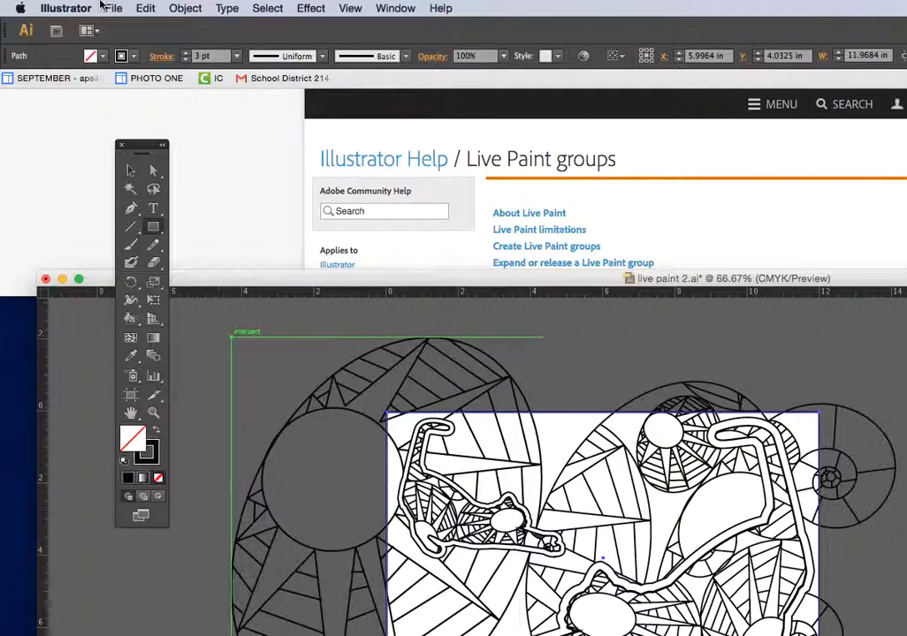
# - Open "live paint_final-01.jpg" from the live paint exercises folder and examine the whole exported image at 50% zoom
pyautogui.click(114, 8)
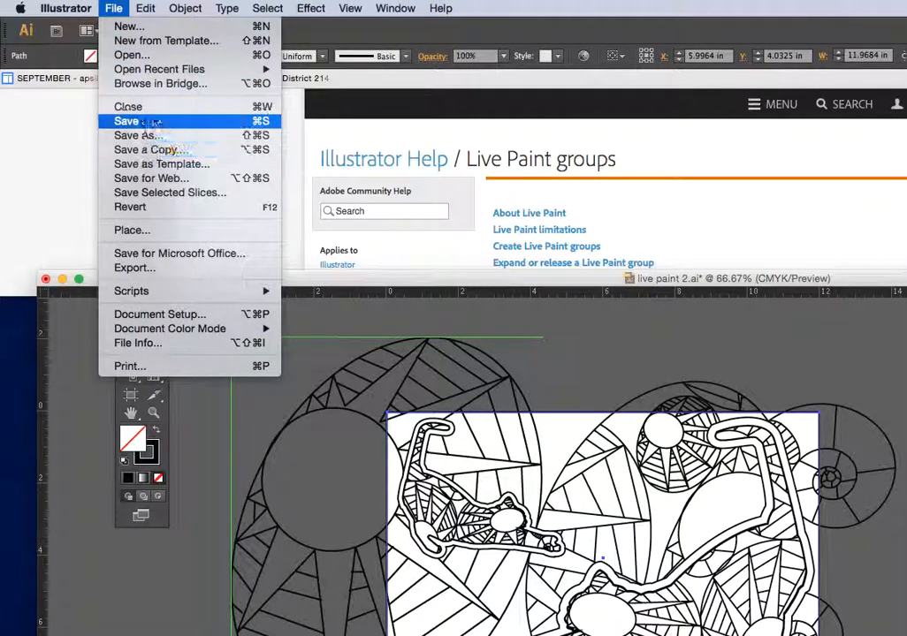
pyautogui.click(132, 55)
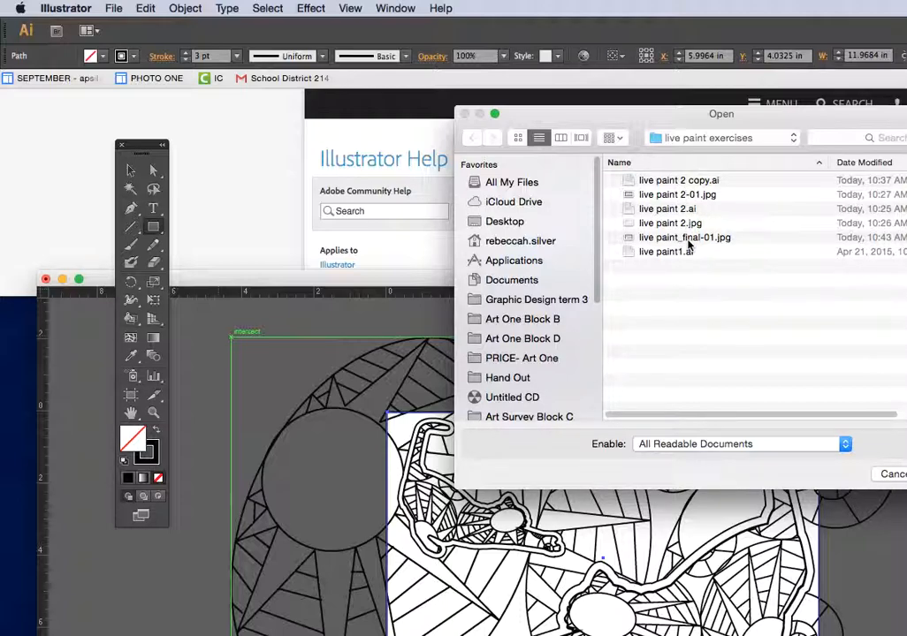
pyautogui.click(686, 238)
pyautogui.moveTo(707, 134); pyautogui.dragTo(489, 101)
pyautogui.click(735, 441)
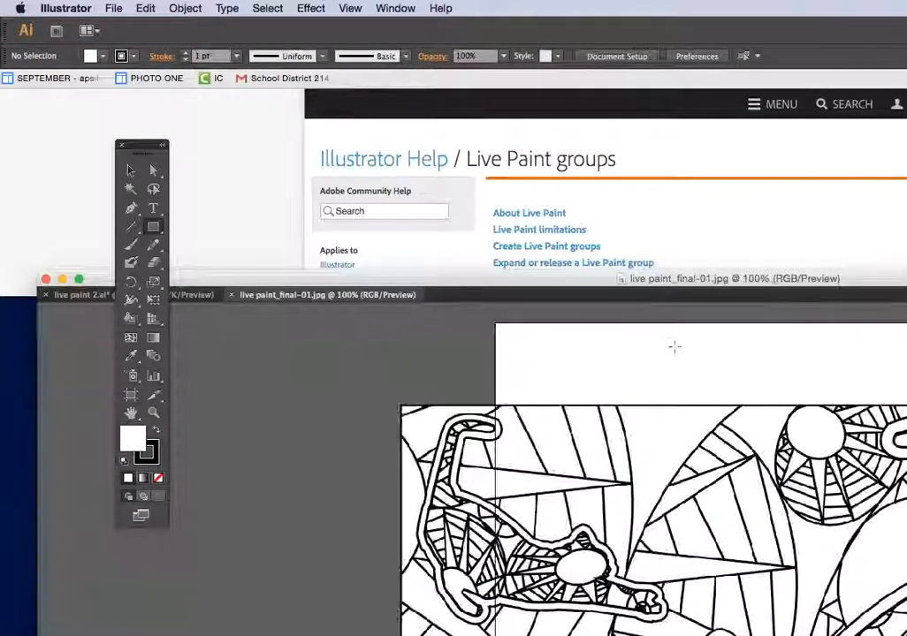
pyautogui.moveTo(692, 418); pyautogui.dragTo(447, 281)
pyautogui.moveTo(707, 279)
pyautogui.mouseDown()
pyautogui.moveTo(689, 39)
pyautogui.moveTo(727, 106)
pyautogui.mouseUp()
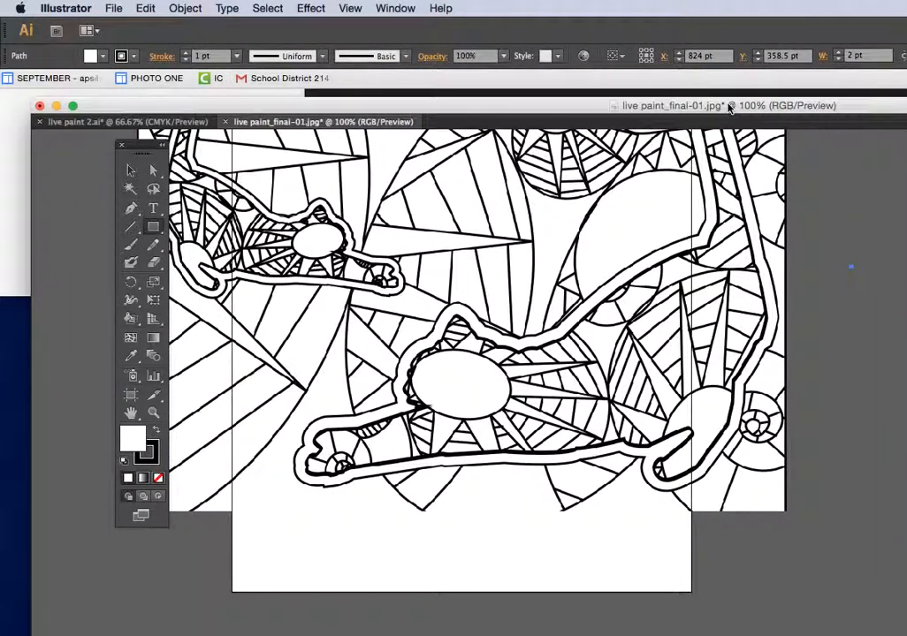
pyautogui.press('super+minus')
pyautogui.press('super+minus')
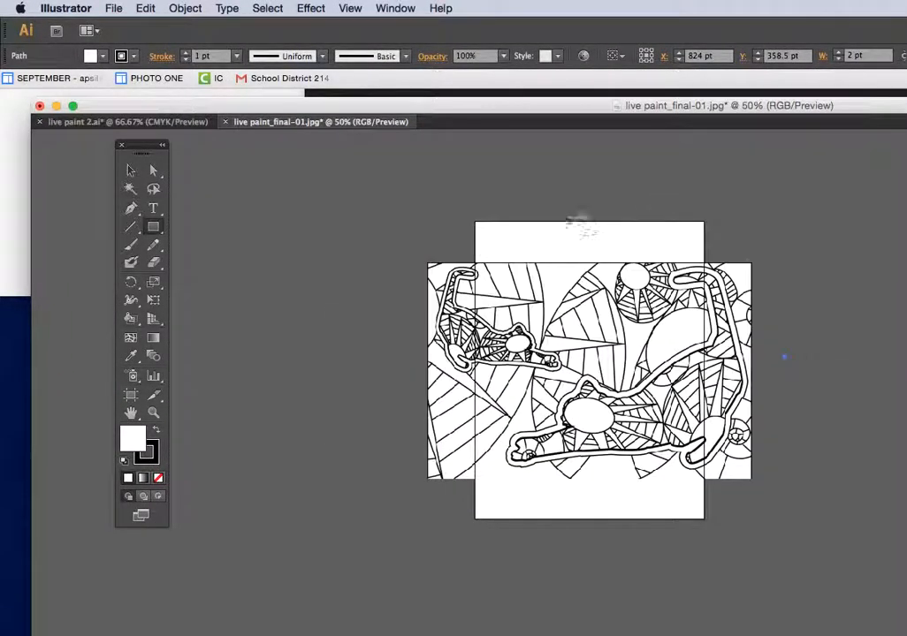
pyautogui.press('v')
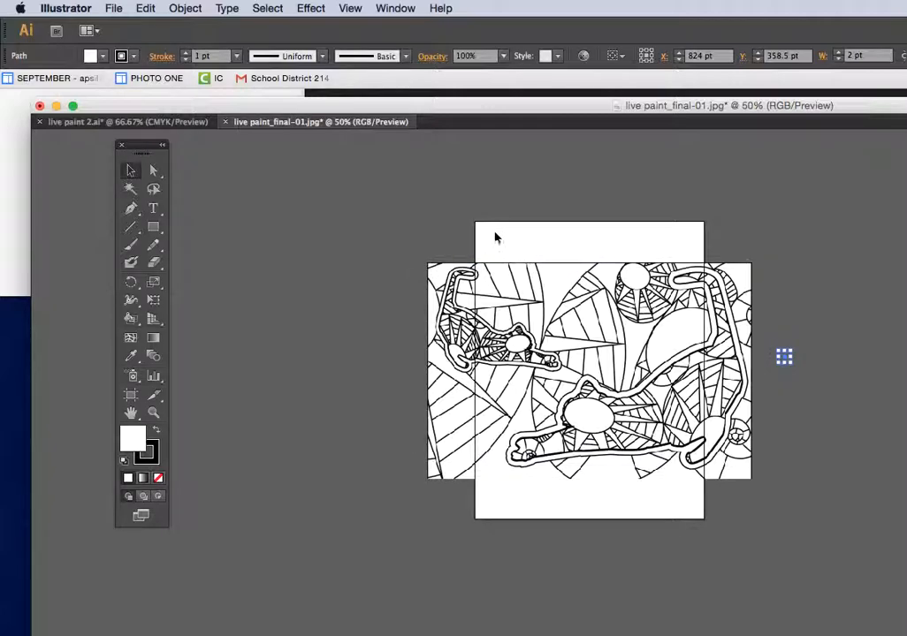
# - Resize the JPEG's artboard with the Artboard tool so all four edges fit the cat image, about 864 by 576 pt
pyautogui.click(774, 333)
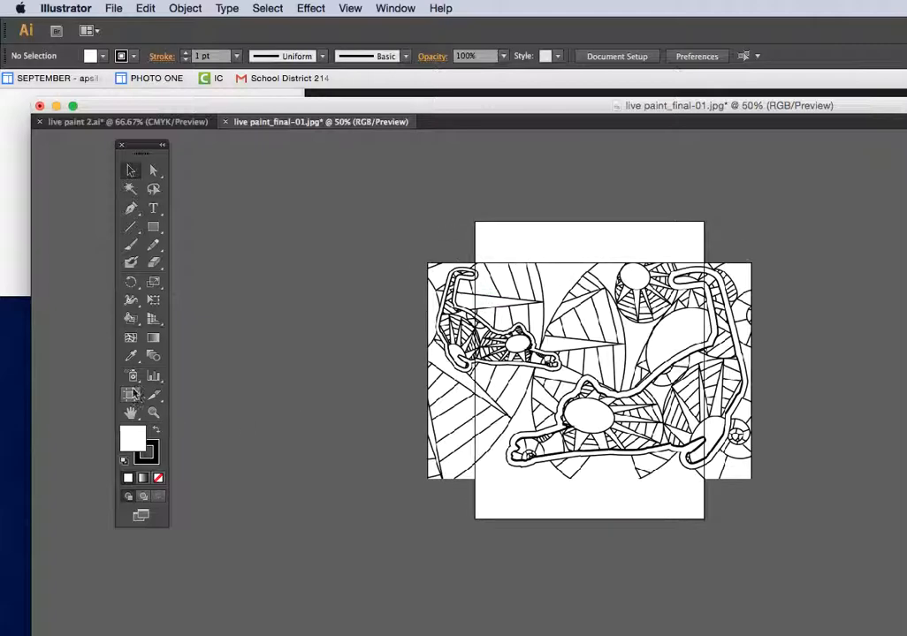
pyautogui.moveTo(144, 152); pyautogui.dragTo(358, 162)
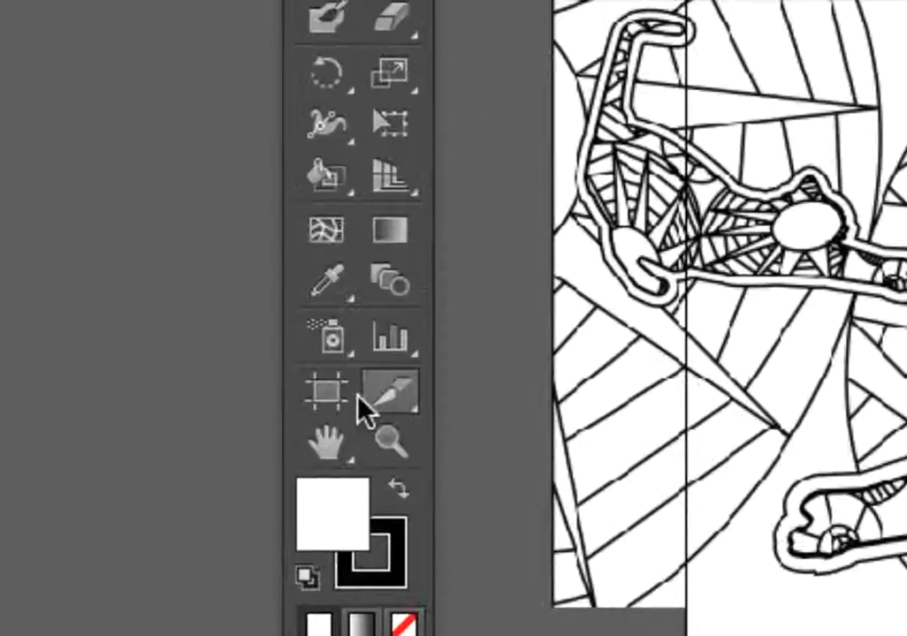
pyautogui.click(344, 398)
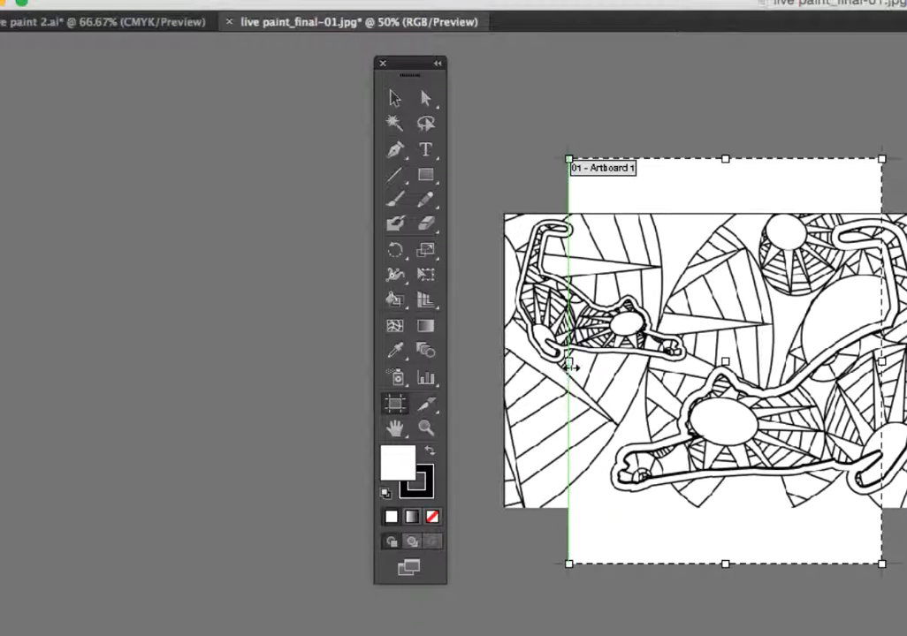
pyautogui.moveTo(570, 362); pyautogui.dragTo(504, 361)
pyautogui.moveTo(693, 159); pyautogui.dragTo(697, 214)
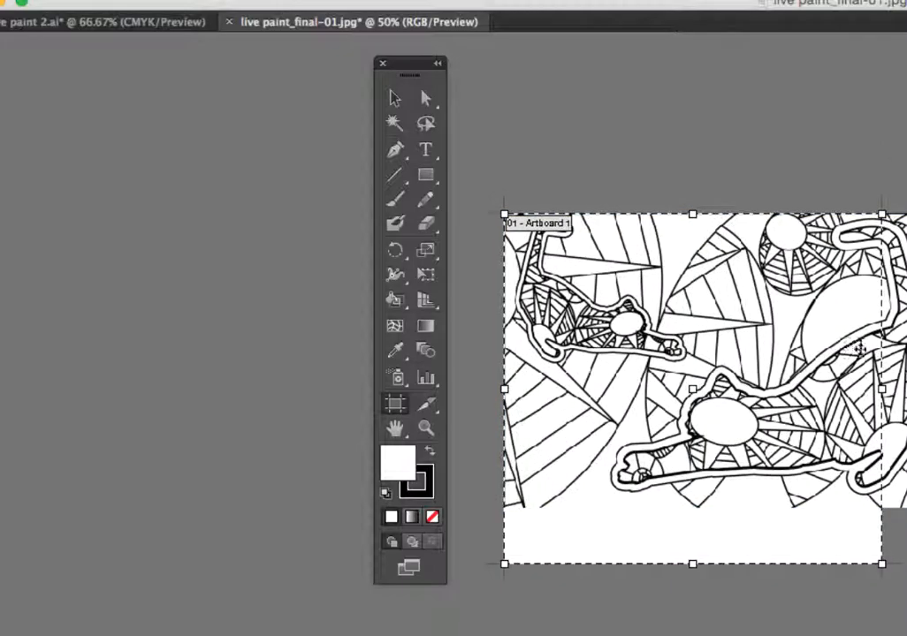
pyautogui.moveTo(884, 387); pyautogui.dragTo(906, 389)
pyautogui.moveTo(724, 563); pyautogui.dragTo(726, 509)
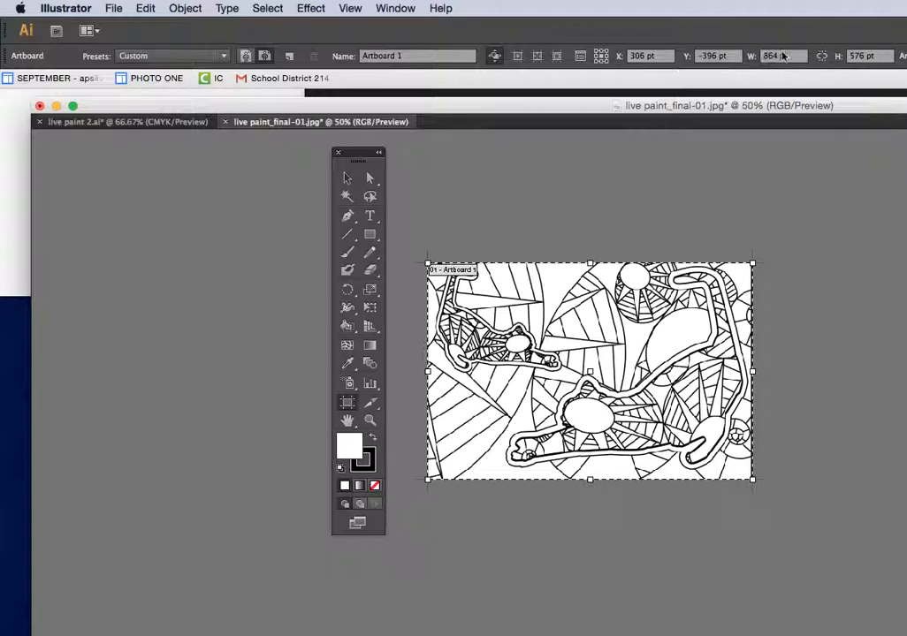
# - Set the artboard width to 12 in, check the height value, and leave artboard editing
pyautogui.click(776, 56)
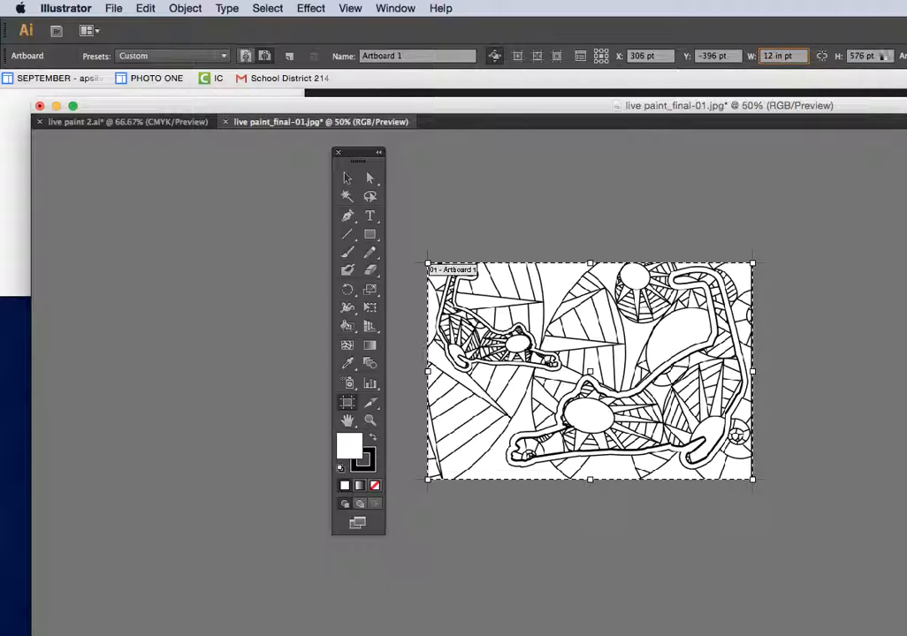
pyautogui.press('BackSpace')
pyautogui.press('BackSpace')
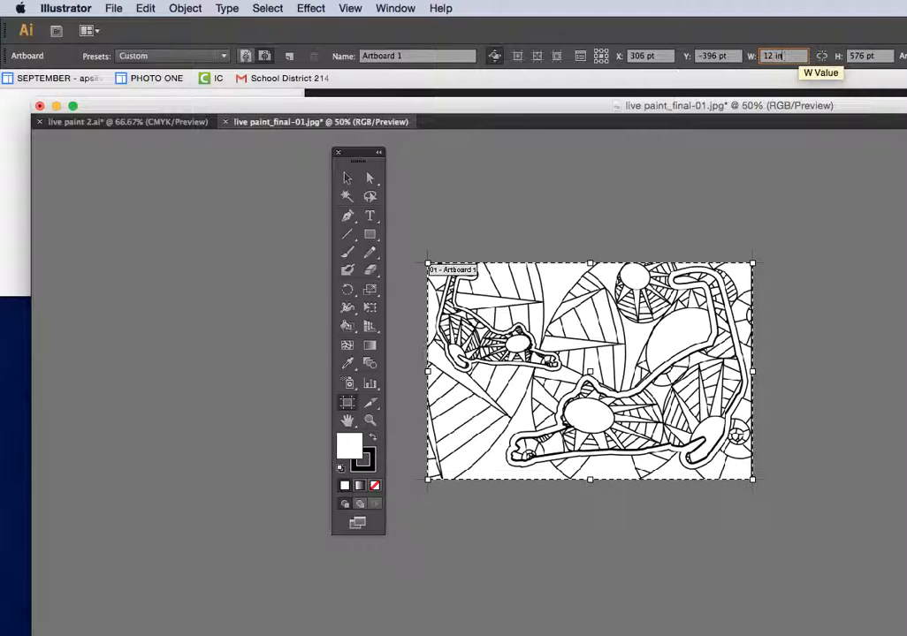
pyautogui.click(870, 56)
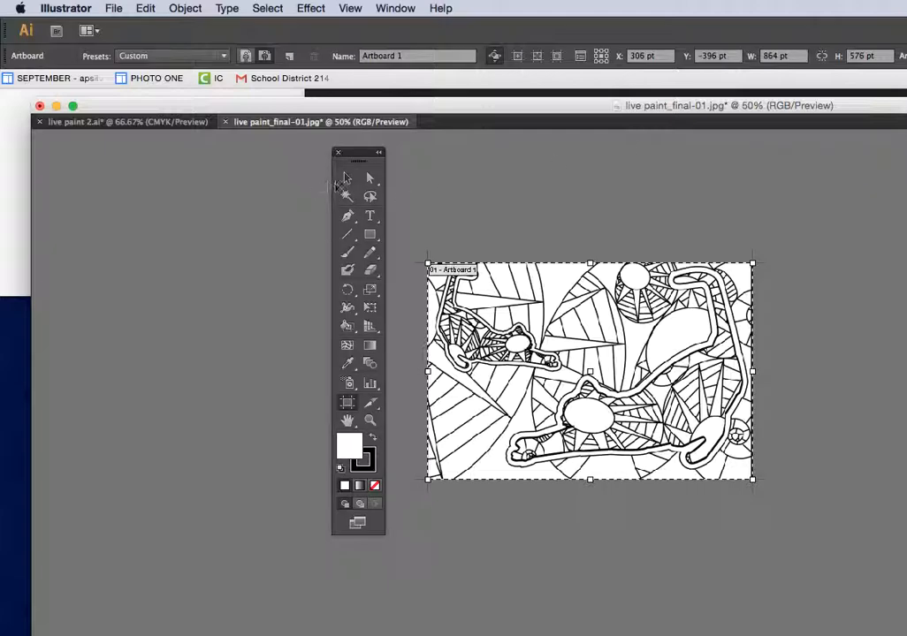
pyautogui.click(346, 179)
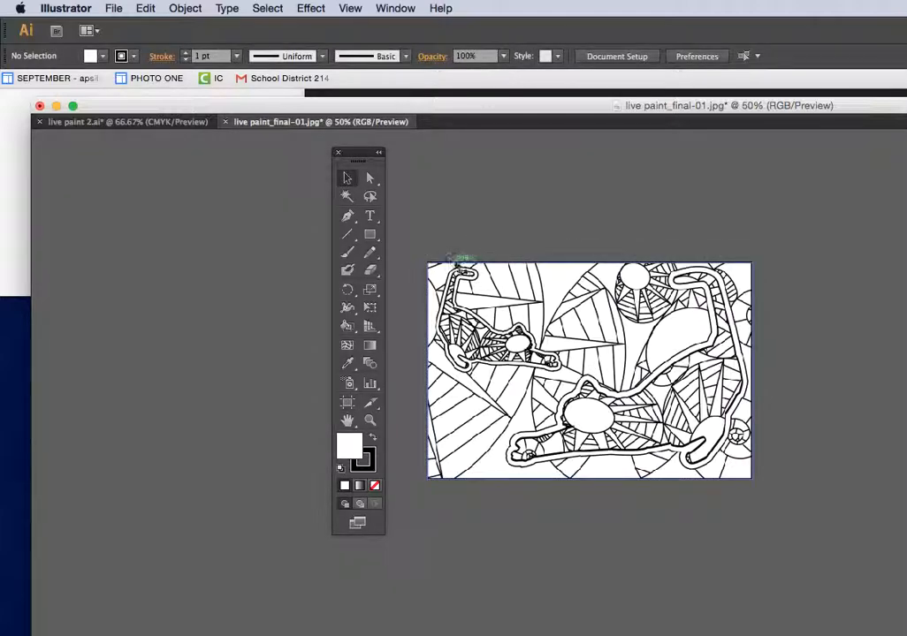